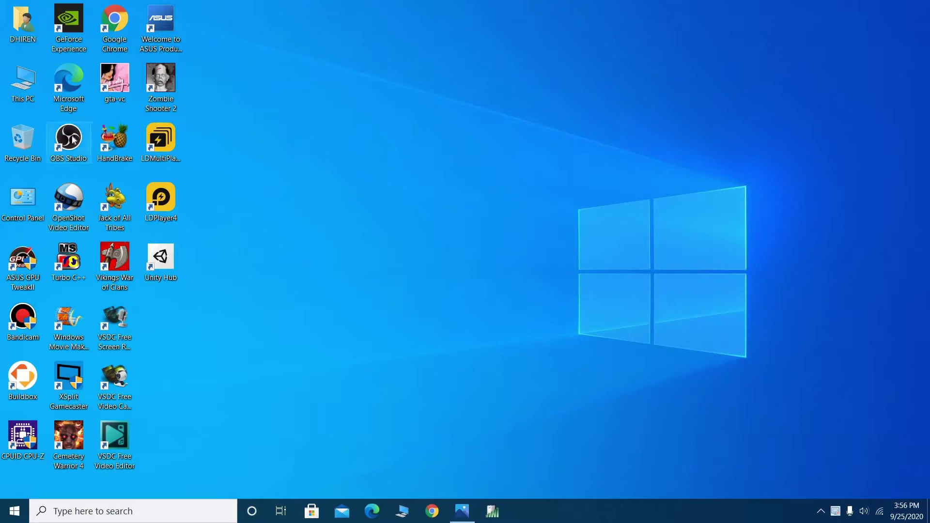
Launch OBS Studio, dismiss the startup Stats dialog and maximize the main window
right_click(77, 141)
left_click(107, 148)
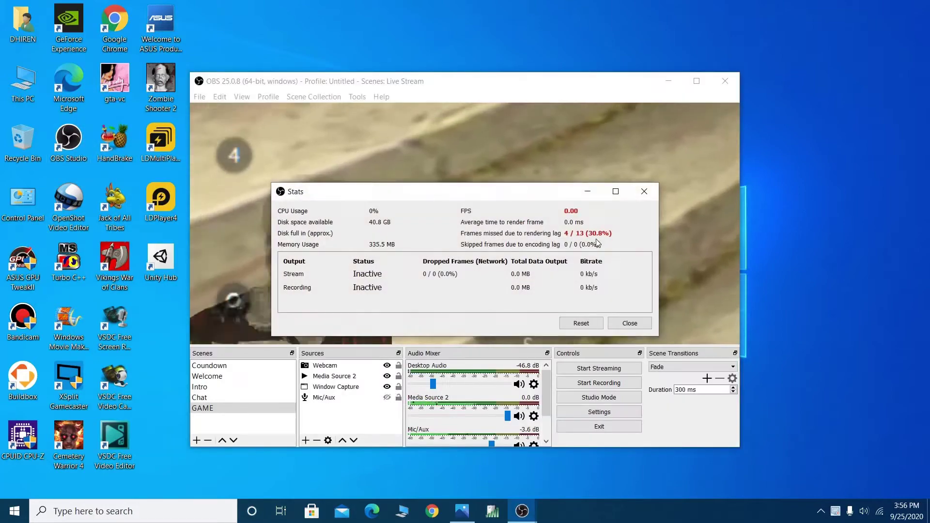
left_click(646, 191)
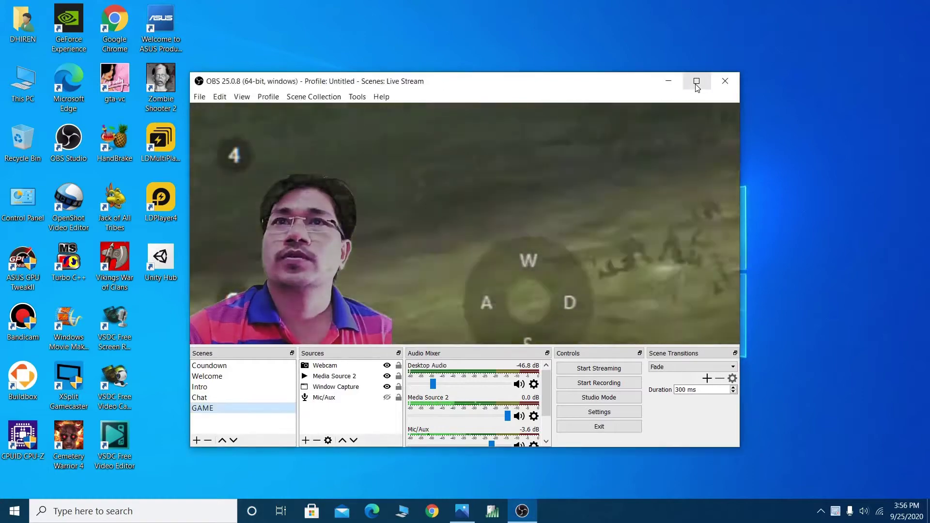
left_click(696, 80)
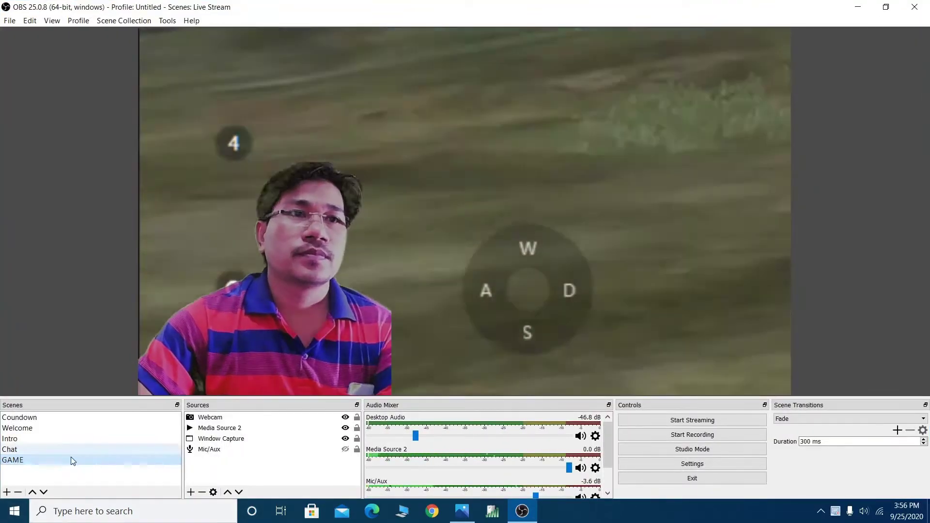
Review the Webcam source's device properties in the GAME scene
left_click(219, 420)
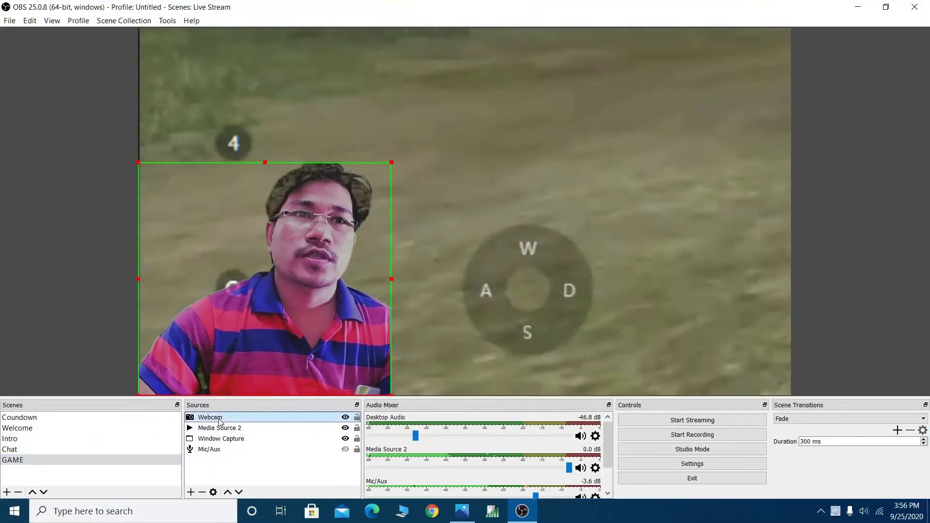
right_click(221, 420)
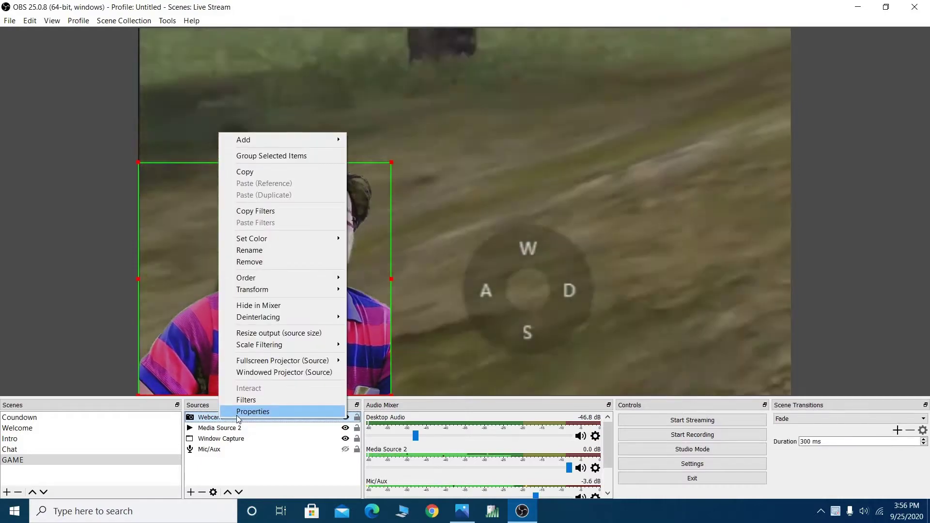
left_click(252, 412)
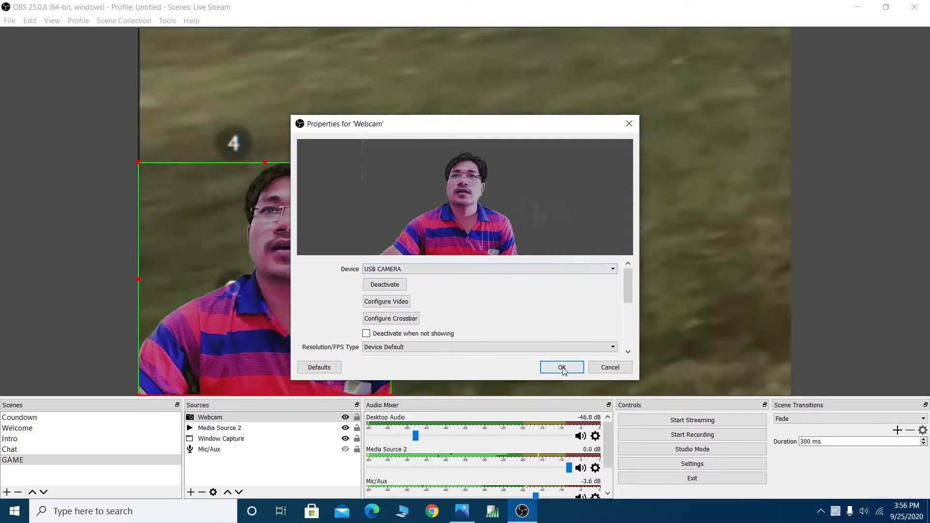
left_click(561, 367)
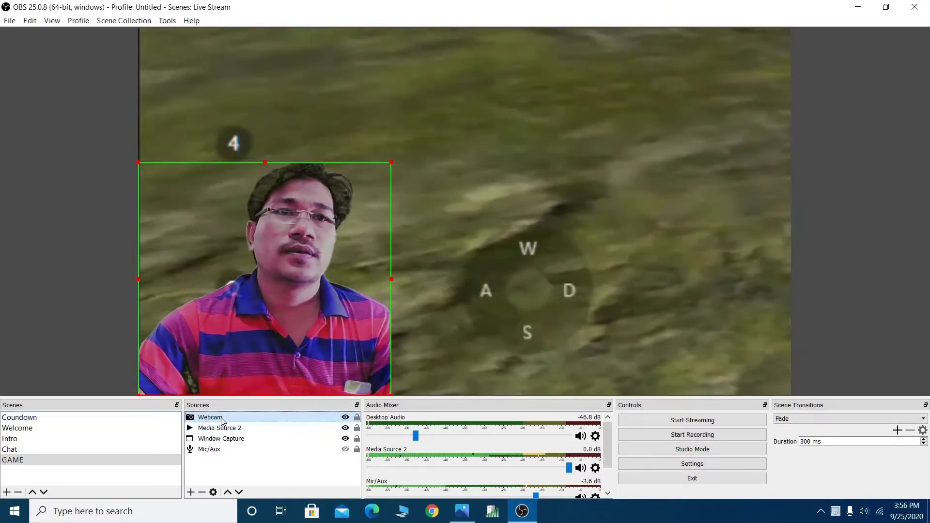
Open the Webcam source's filters and show the Chroma Key settings
right_click(221, 417)
left_click(251, 400)
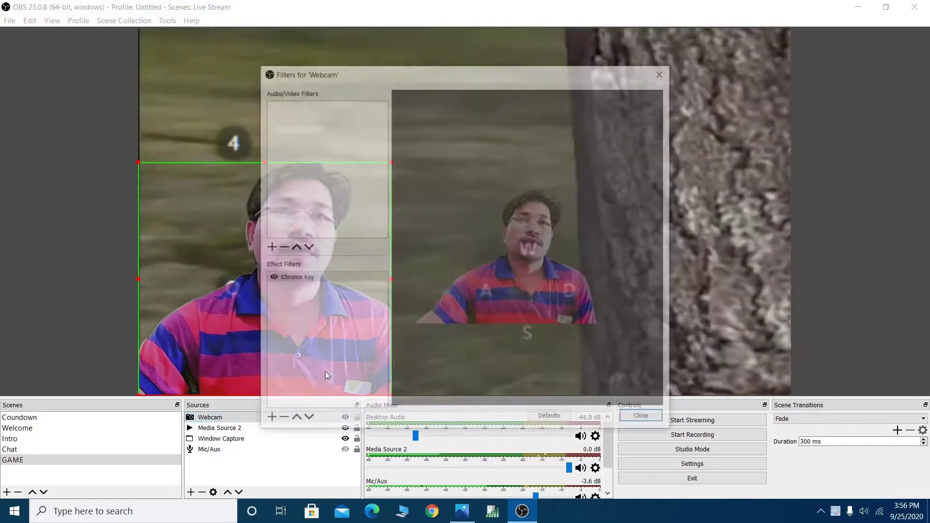
left_click(310, 277)
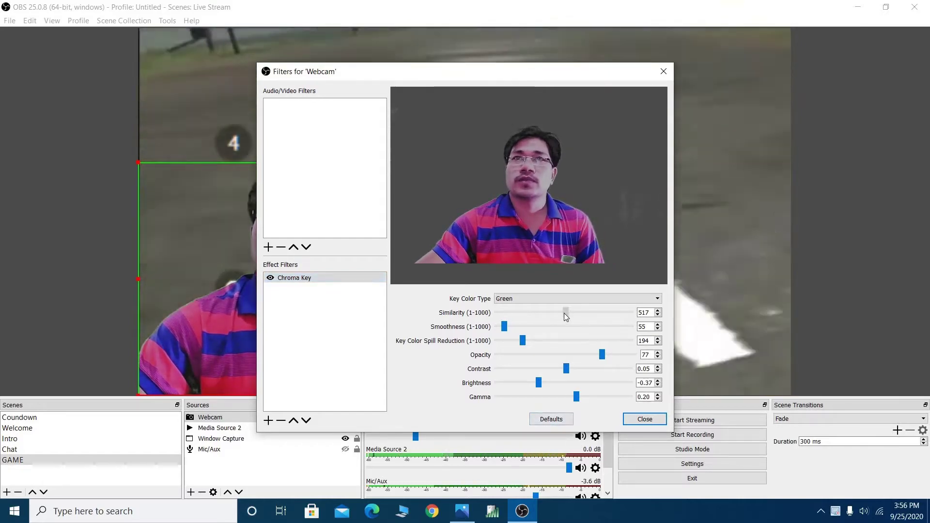
Try Chroma Key values of Similarity 531, Smoothness 45, Key Color Spill Reduction 223 and Opacity 72
mouse_move(564, 315)
left_mouse_down()
mouse_move(536, 313)
mouse_move(568, 307)
left_mouse_up()
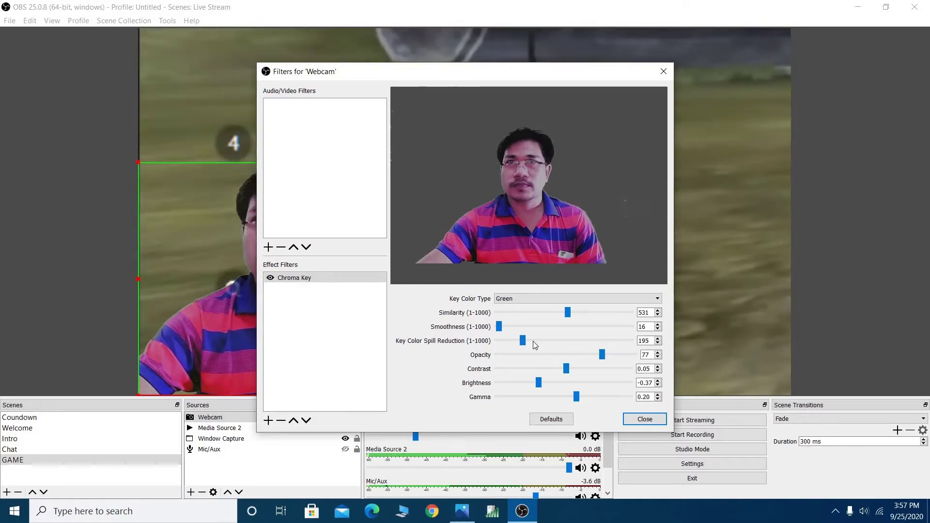
left_click_drag(531, 341, 505, 328)
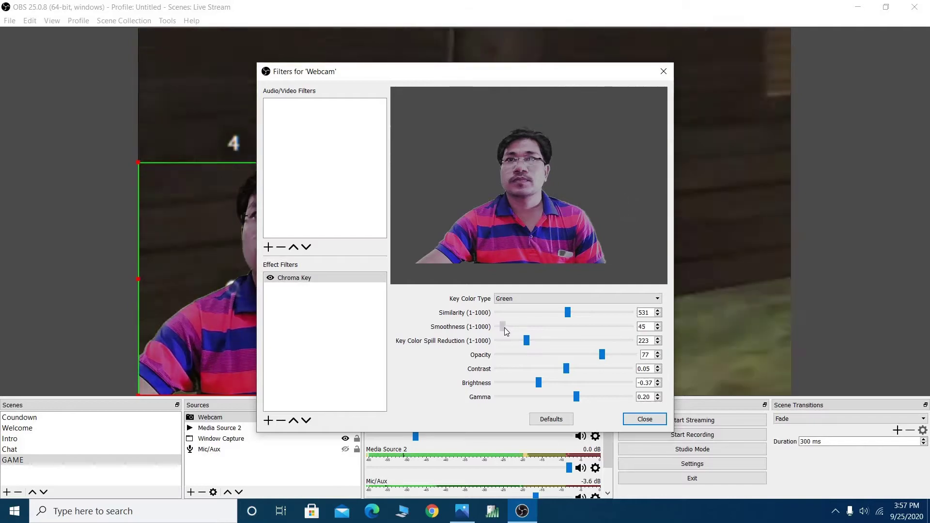
left_click(558, 355)
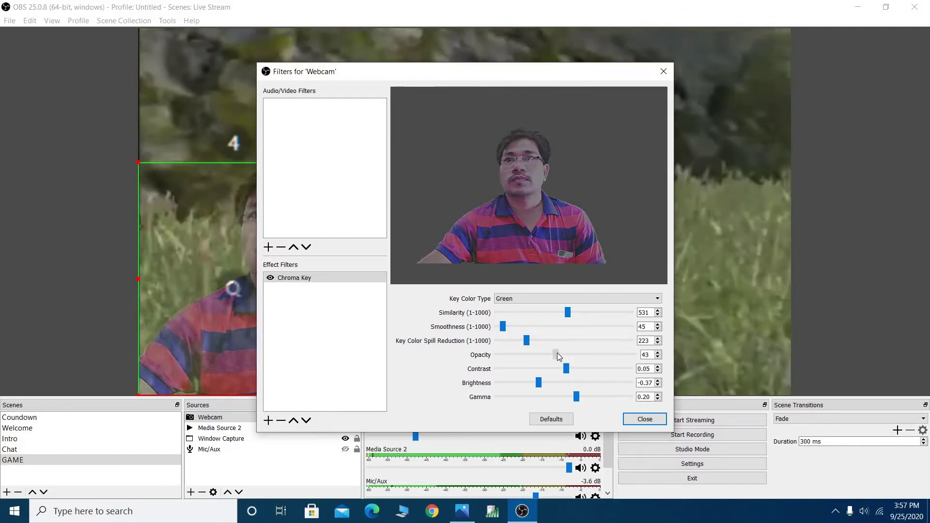
left_click_drag(557, 355, 596, 355)
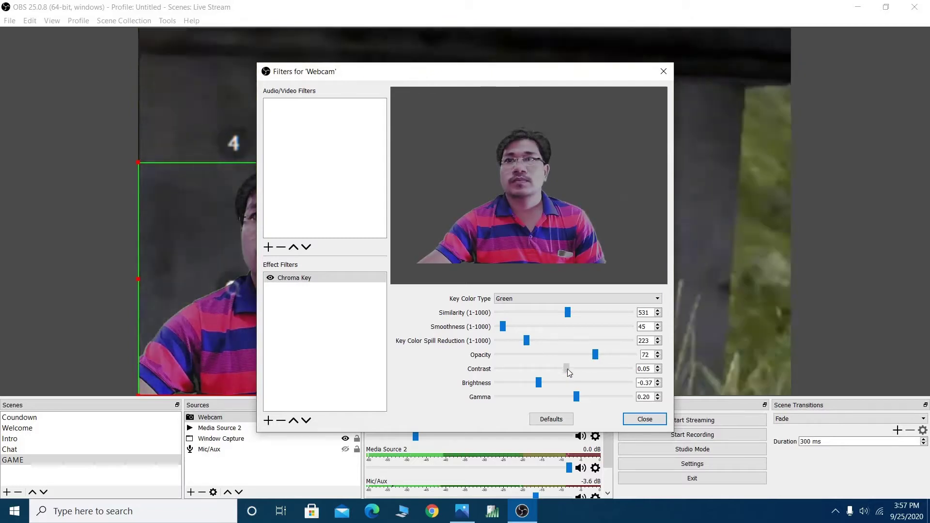
Reset the Webcam's Chroma Key filter and set Similarity 524, Smoothness 63, Key Color Spill Reduction 55, Opacity 96, Contrast -0.12, Brightness -0.20 and Gamma -0.12
left_click(557, 420)
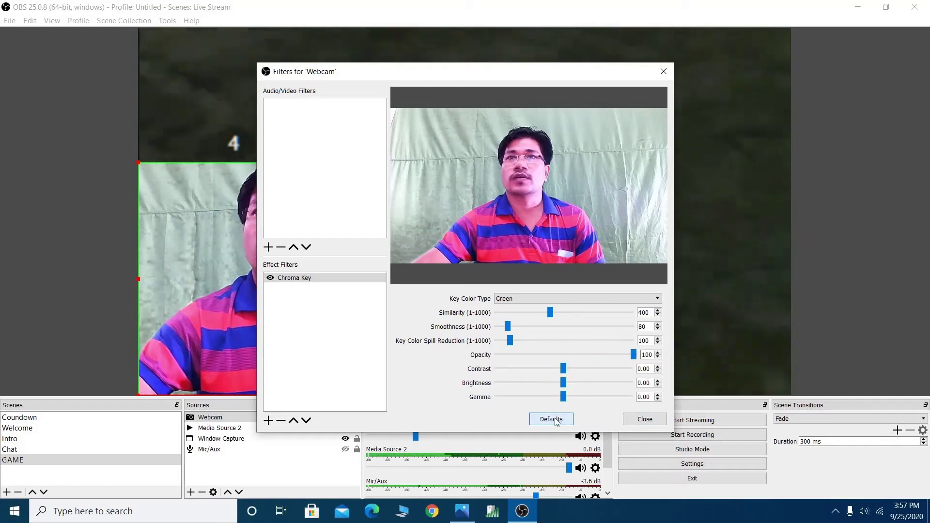
left_click_drag(561, 313, 565, 313)
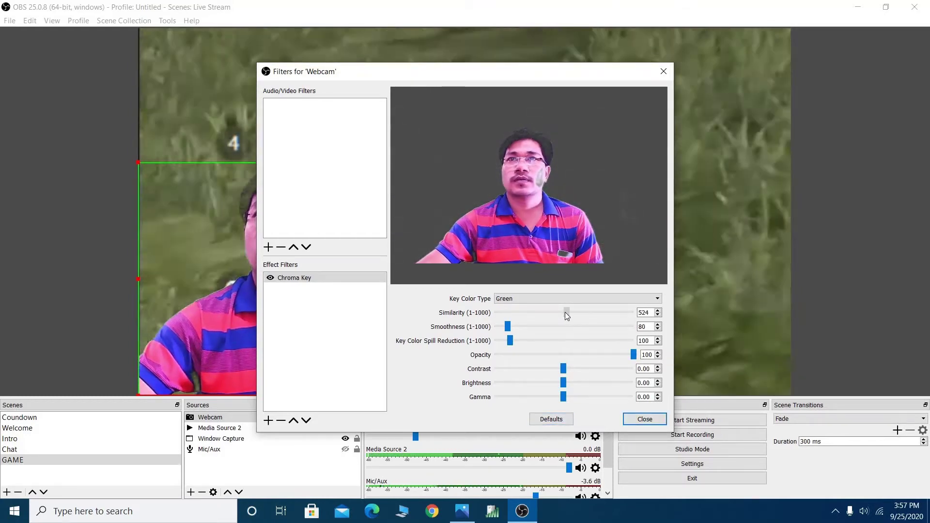
mouse_move(508, 330)
left_mouse_down()
mouse_move(519, 330)
mouse_move(502, 330)
mouse_move(504, 340)
left_mouse_up()
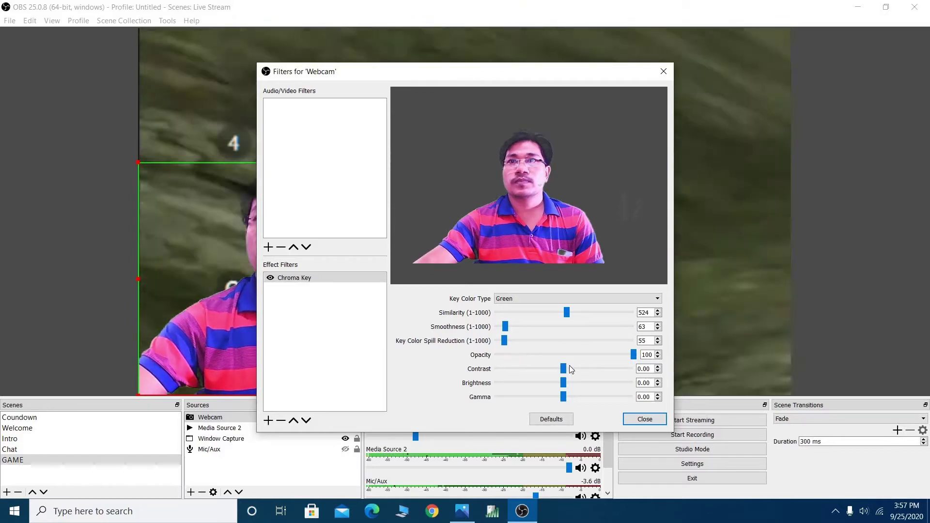
mouse_move(632, 355)
left_mouse_down()
mouse_move(595, 356)
mouse_move(629, 355)
left_mouse_up()
left_click_drag(563, 369, 555, 398)
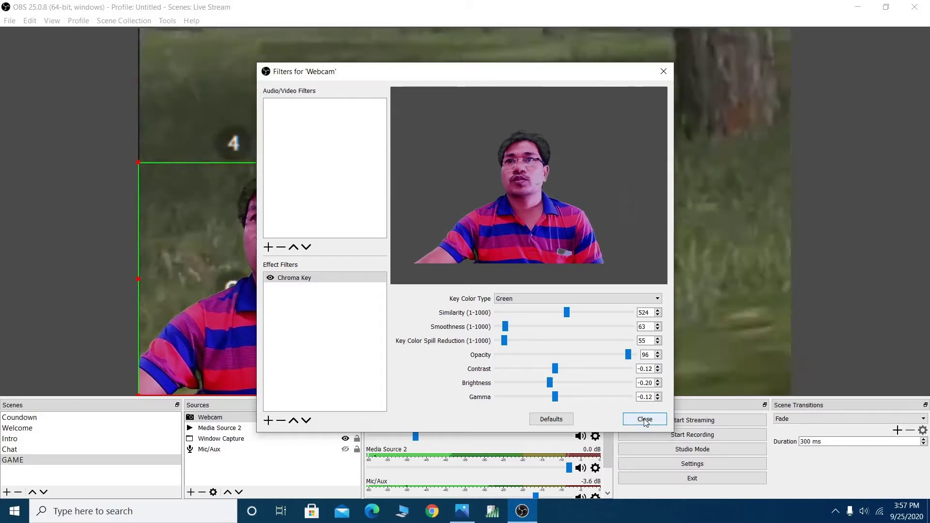
left_click(644, 419)
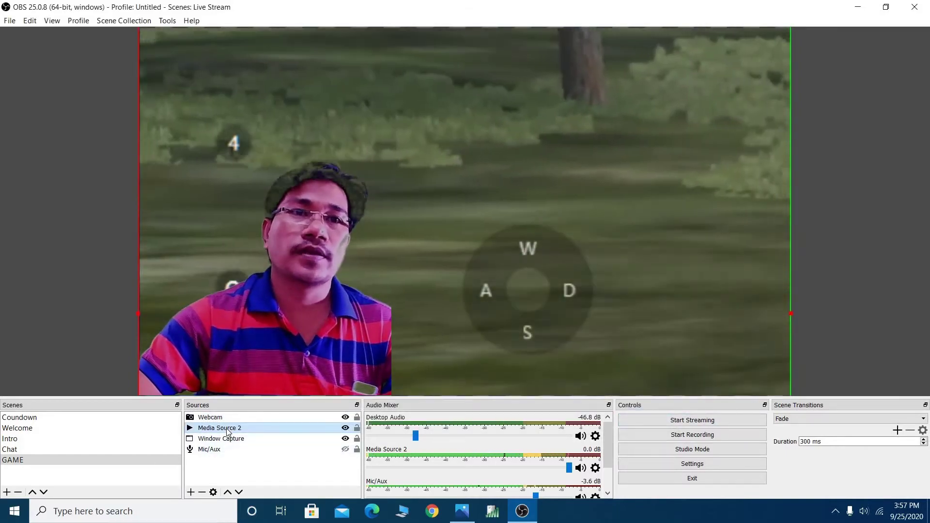
right_click(226, 431)
left_click(252, 421)
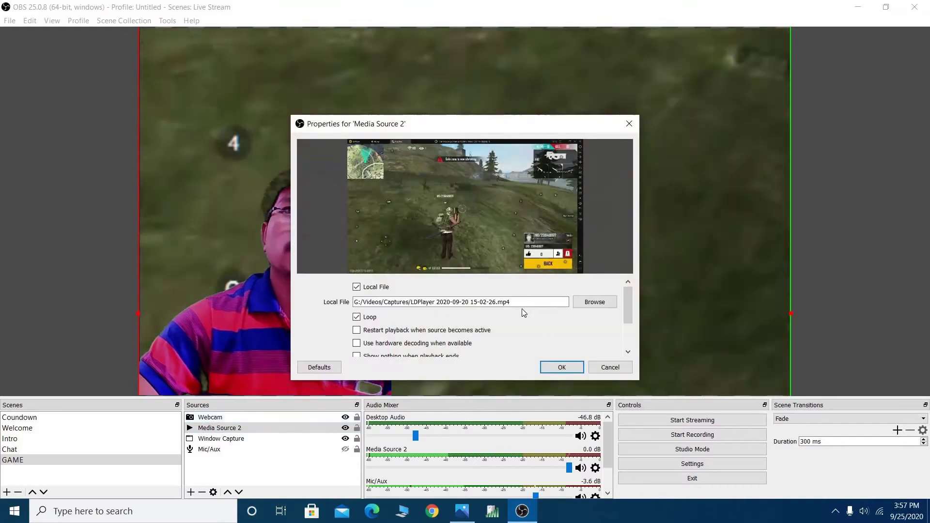
left_click(597, 303)
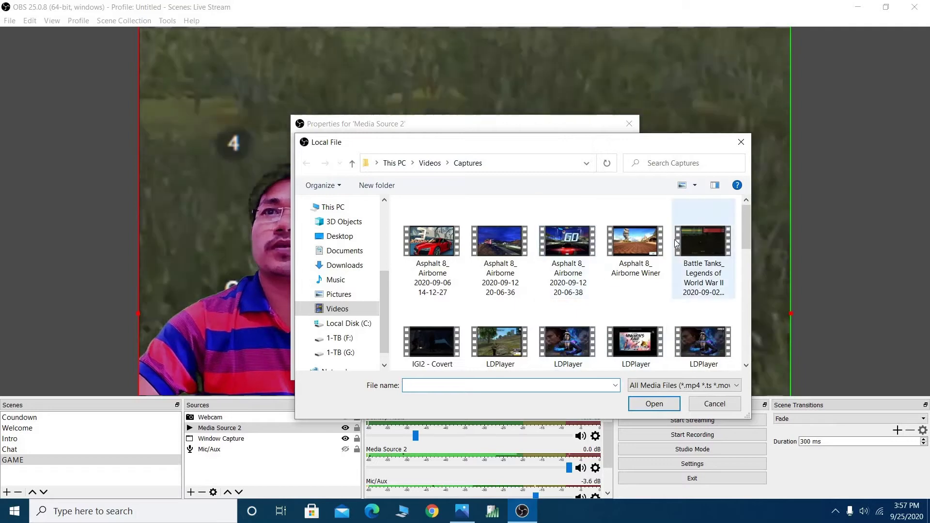
left_click_drag(651, 152, 647, 122)
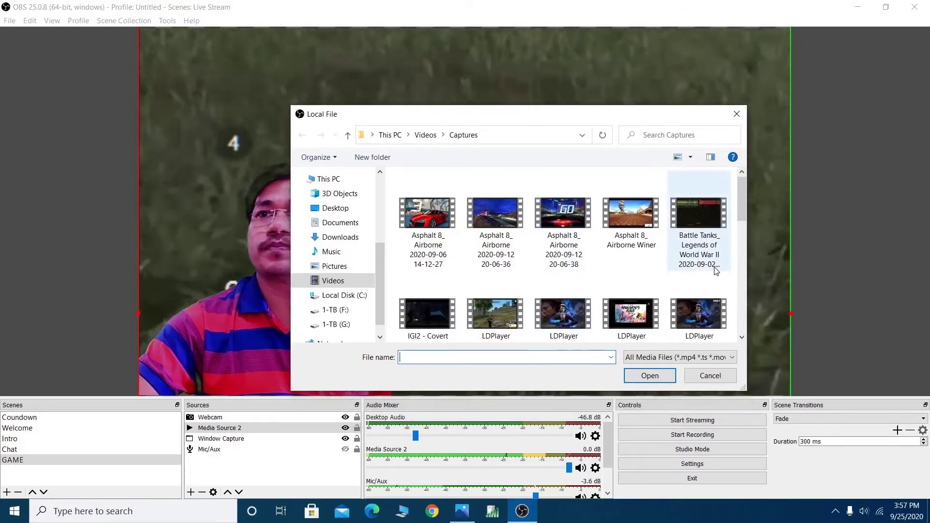
scroll(678, 295, "down", 3)
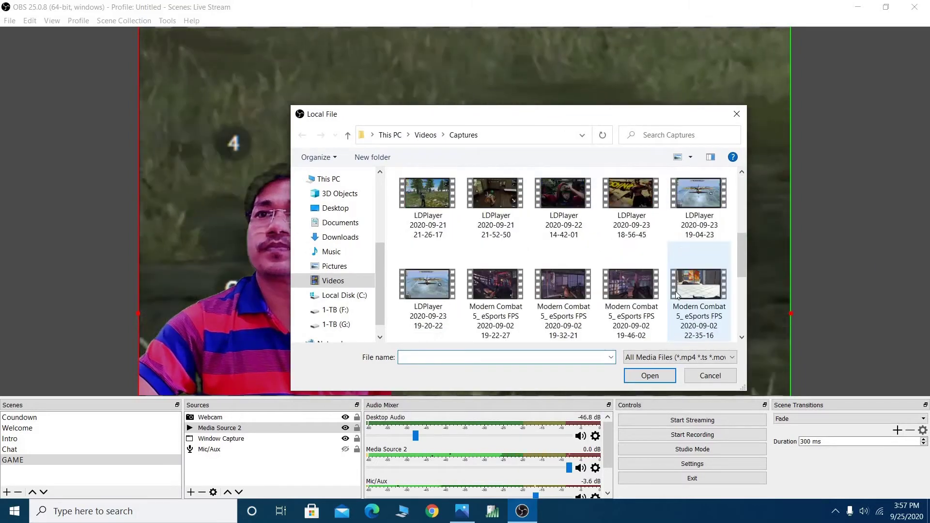
left_click(640, 305)
left_click(650, 376)
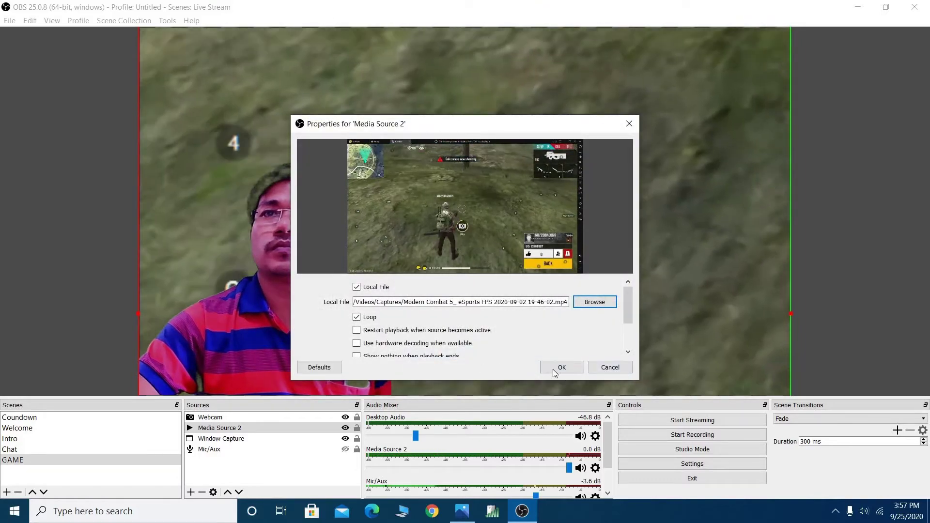
left_click(561, 368)
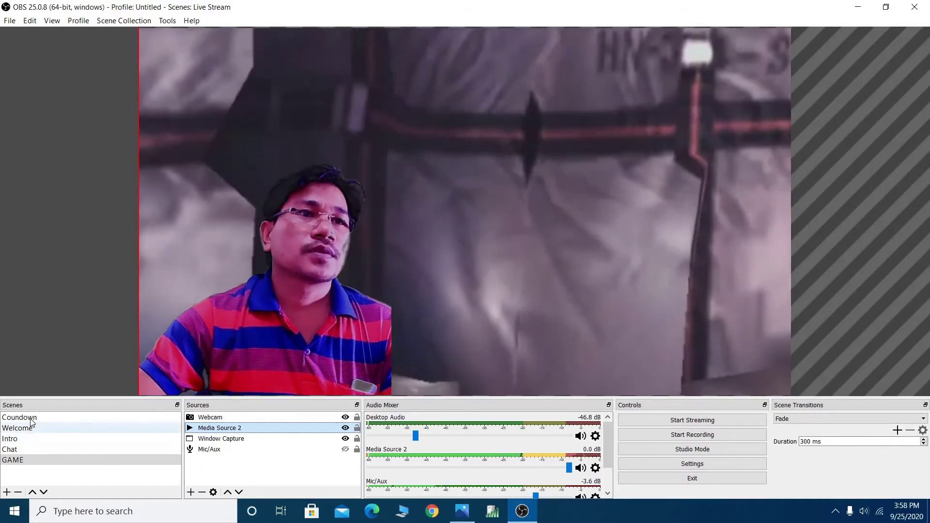
Preview the Coundown, Welcome, Intro and Chat scenes, and return to the GAME scene
left_click(29, 418)
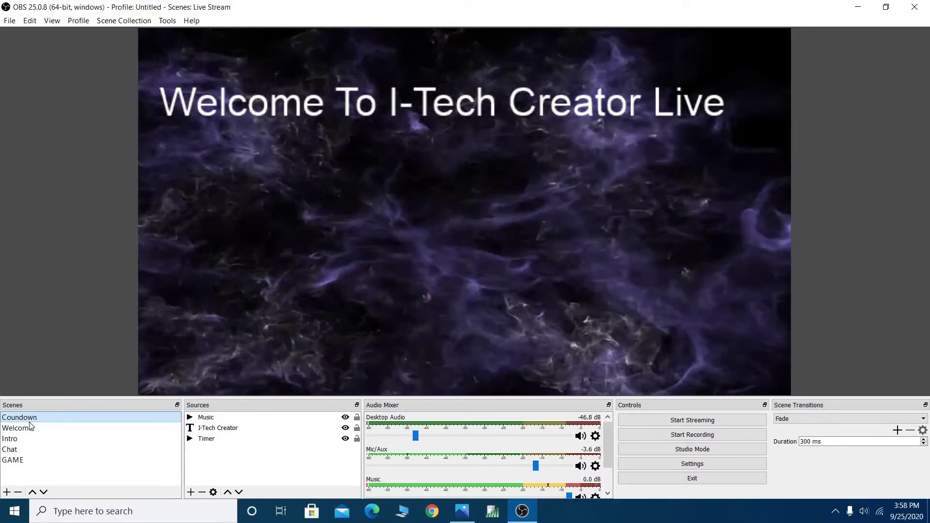
left_click(30, 430)
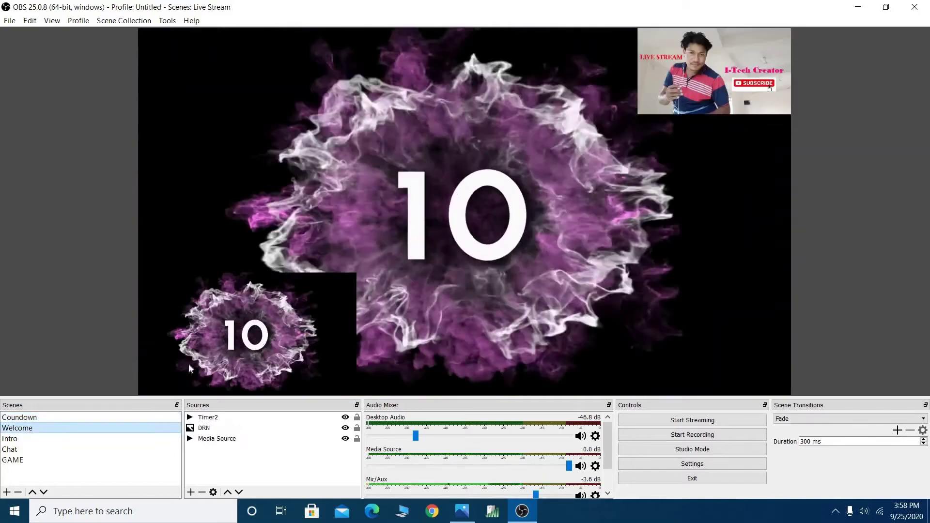
left_click(40, 440)
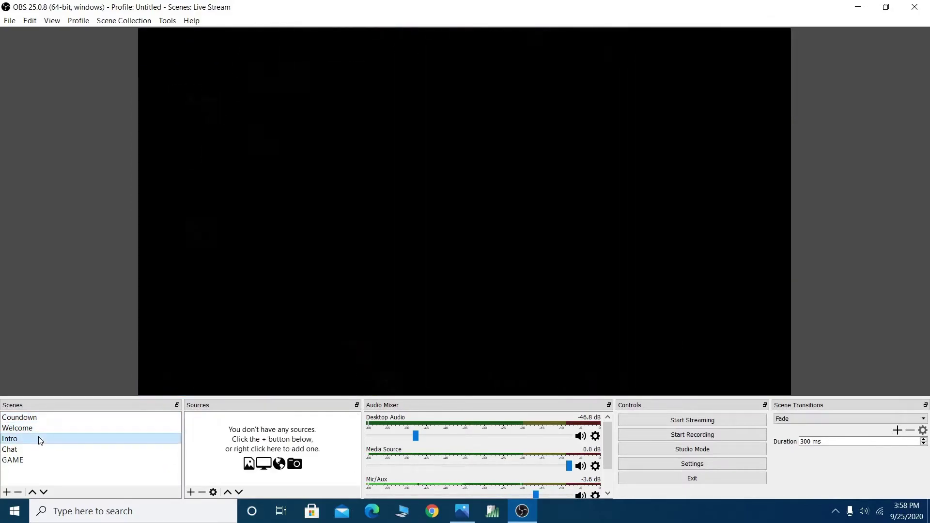
left_click(33, 450)
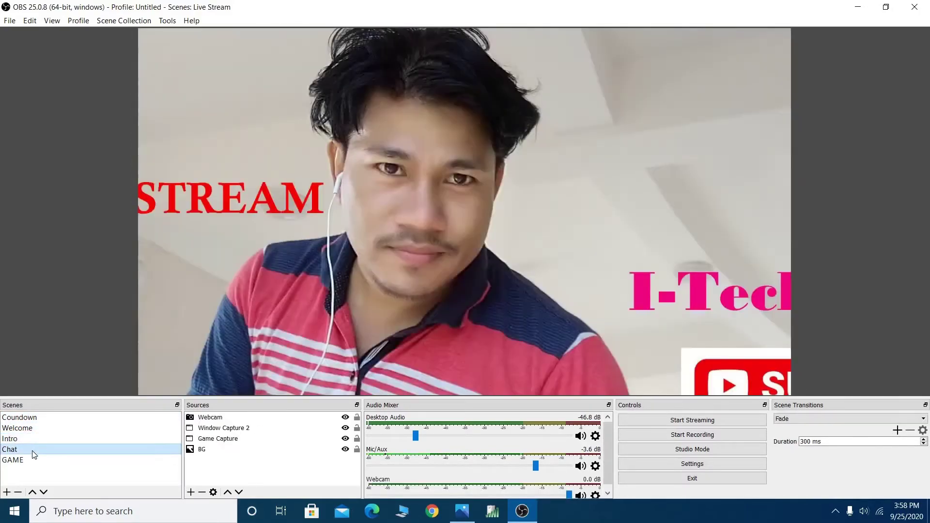
left_click(28, 463)
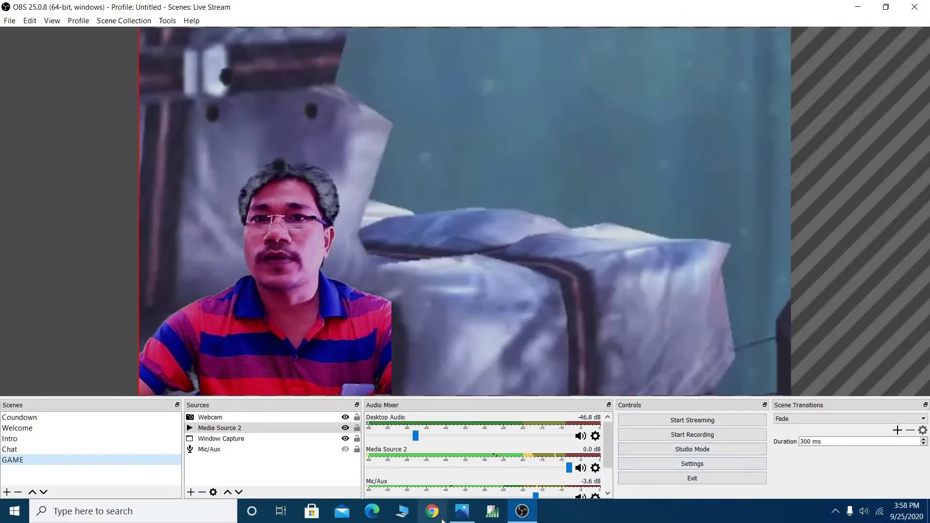
Switch to Chrome and open the YouTube Studio live streaming page from the YouTube home page
left_click(442, 518)
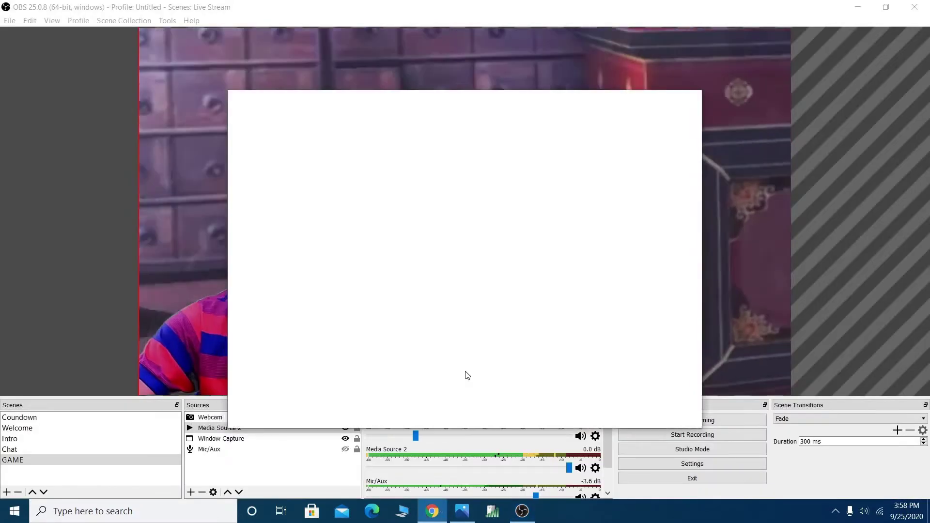
left_click(660, 99)
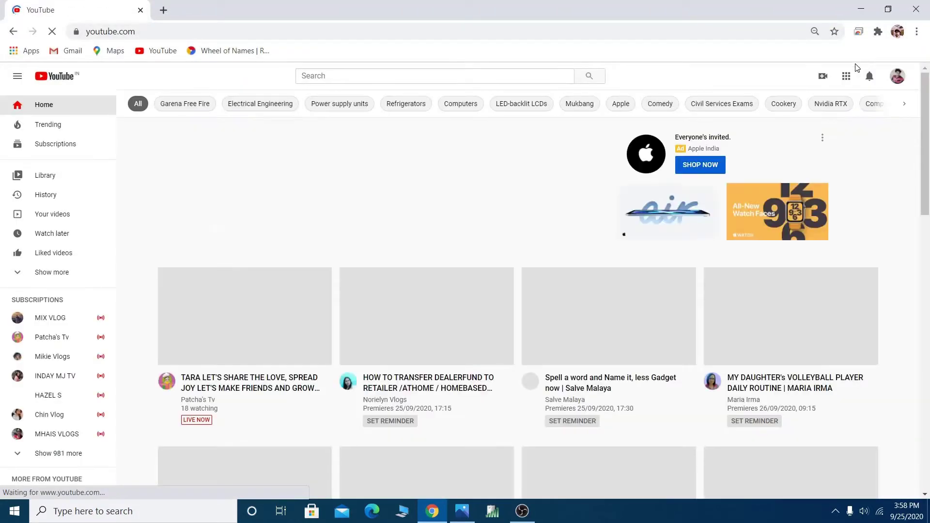
left_click(824, 77)
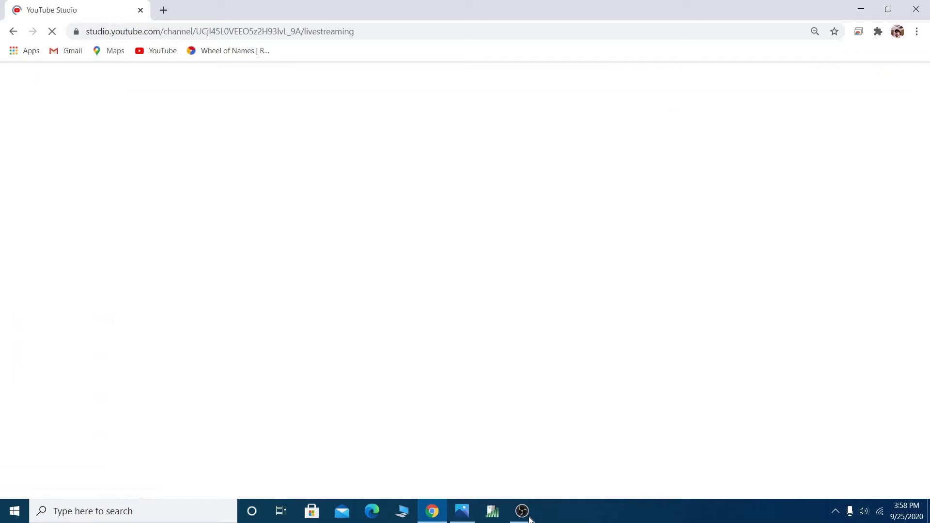
Switch to OBS Studio and open its Stream settings
left_click(522, 511)
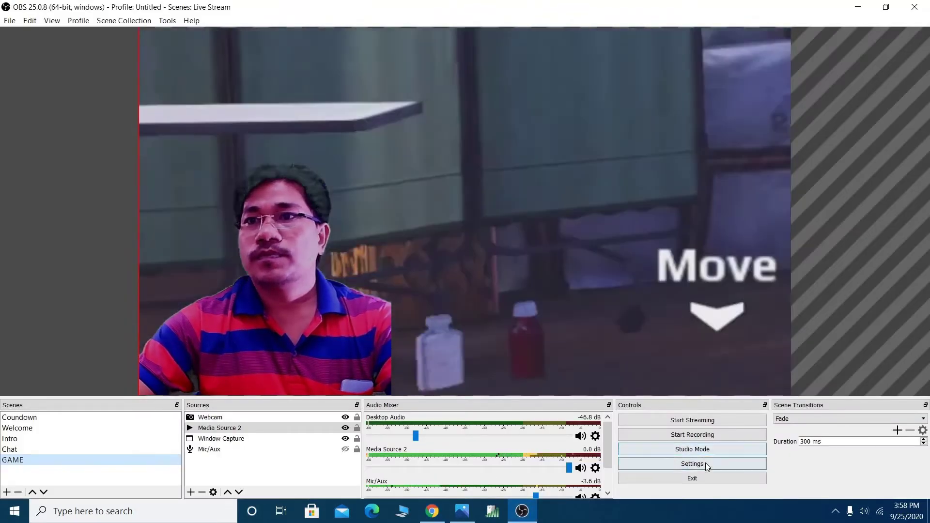
left_click(707, 465)
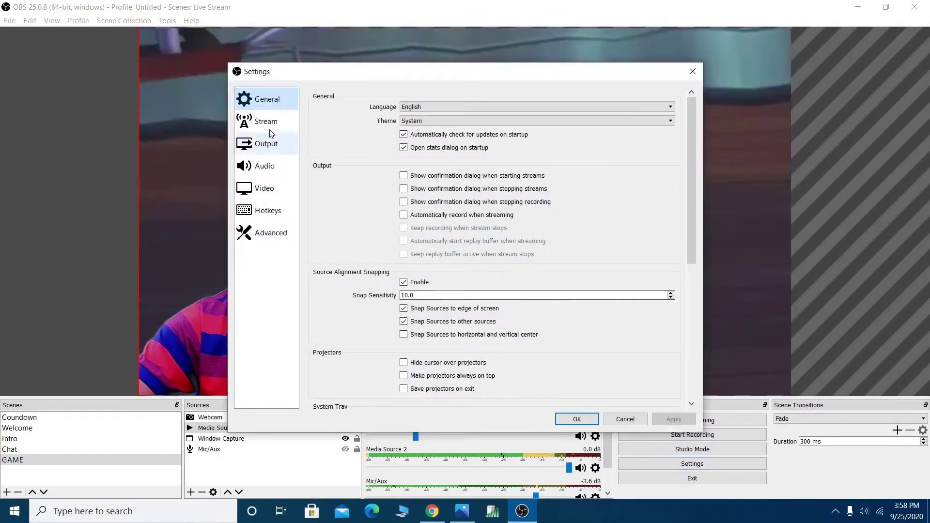
left_click(268, 123)
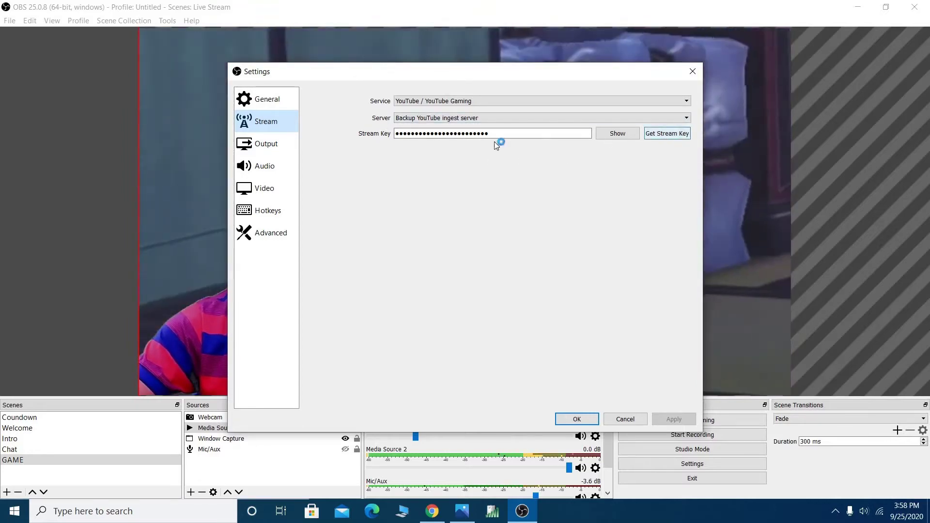
Locate the stream key in YouTube Studio's stream settings, and return to OBS to accept the Stream settings
left_click(431, 512)
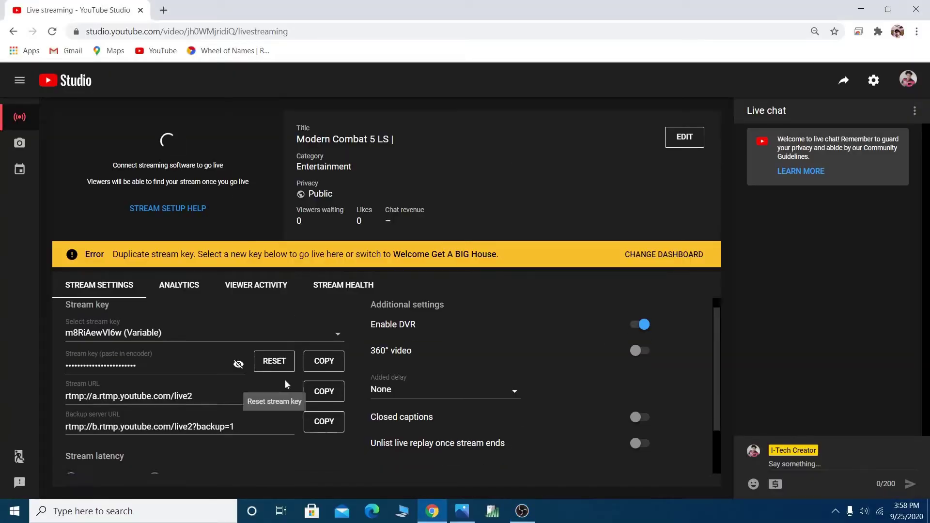
scroll(290, 388, "down", 2)
scroll(291, 382, "up", 2)
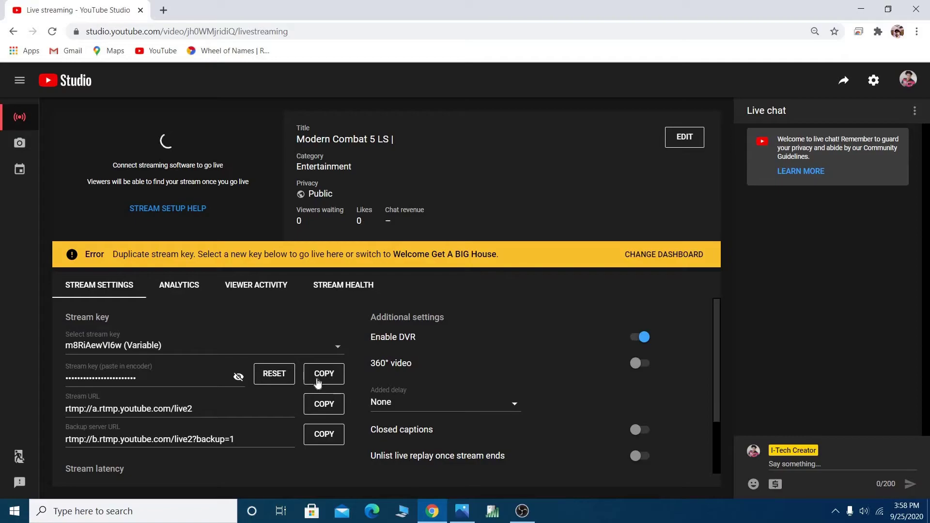
key("alt+Tab")
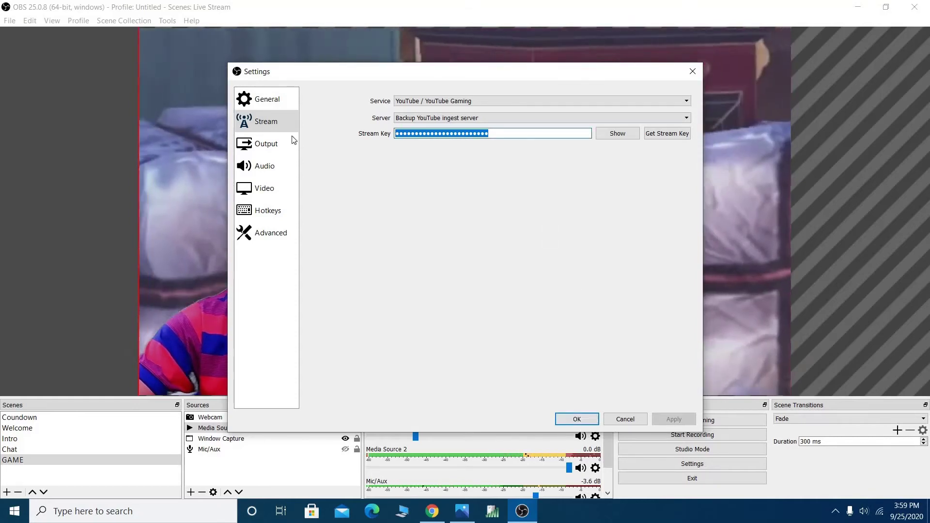
left_click(576, 419)
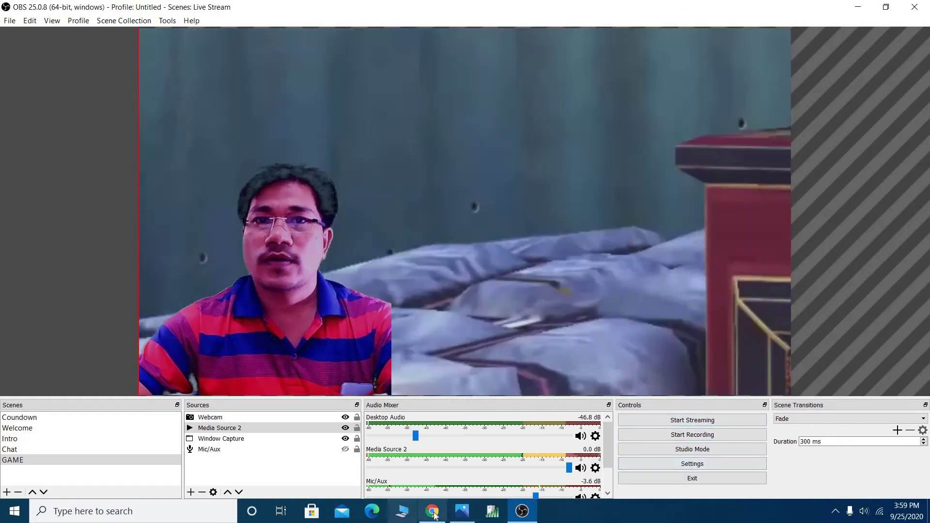
Switch to Chrome, change to the "Welcome Get A BIG House" live dashboard and review its stream settings
left_click(432, 512)
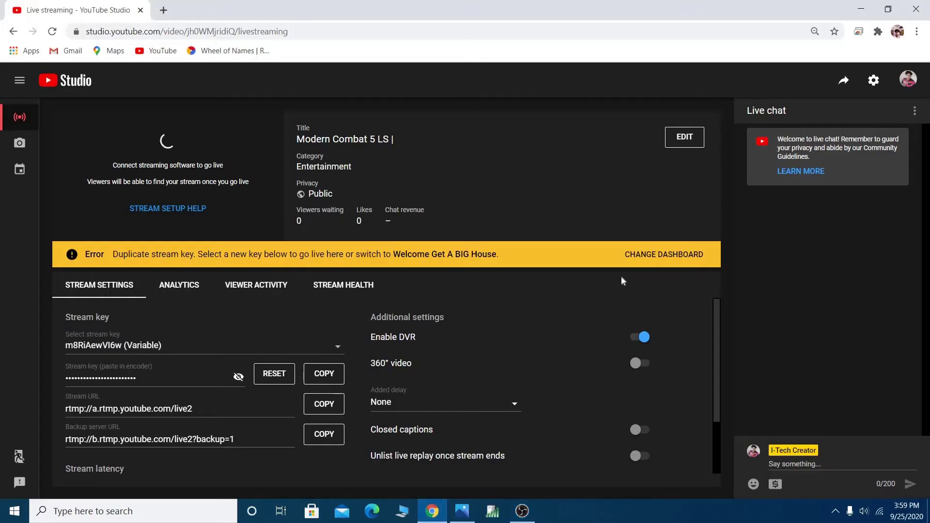
left_click(672, 254)
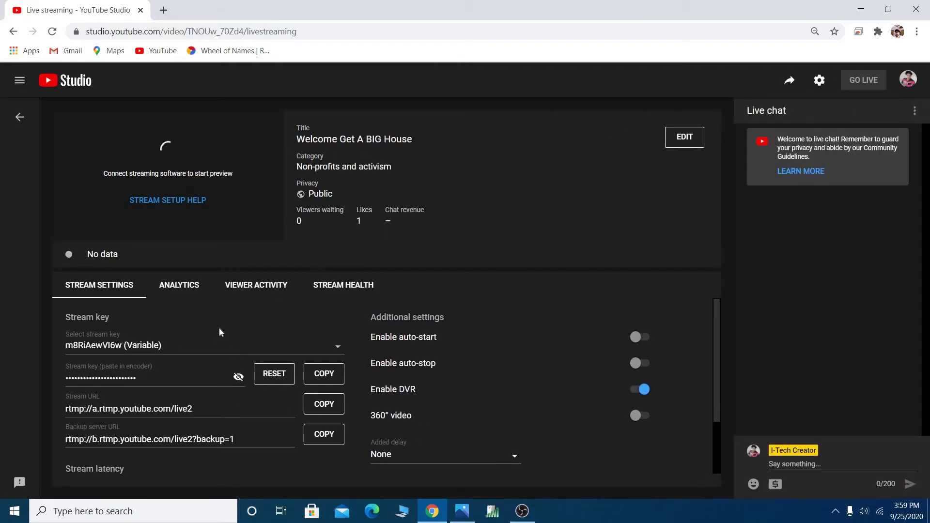
scroll(219, 327, "down", 2)
scroll(218, 327, "up", 2)
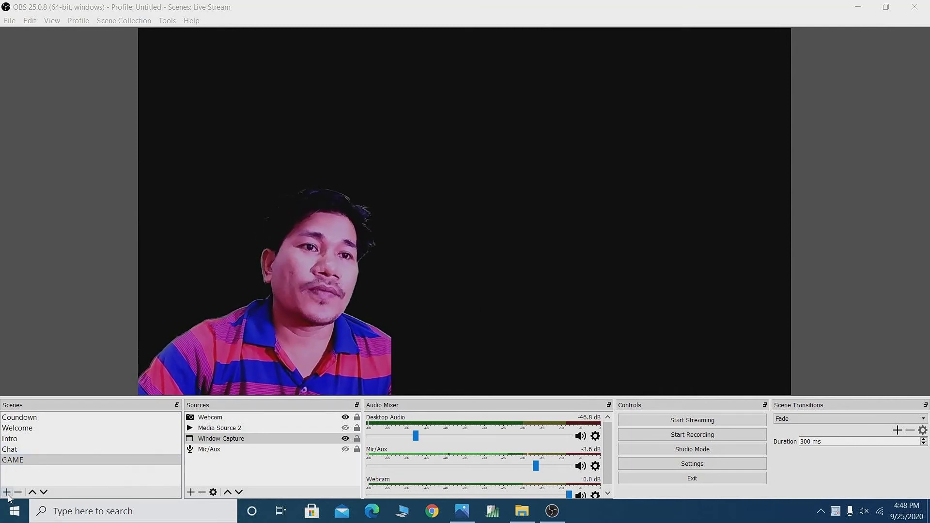
Launch Angry Gran Run and set the Window Capture source in OBS to the window "[Template.exe]: Angry Gran Run"
left_click(13, 513)
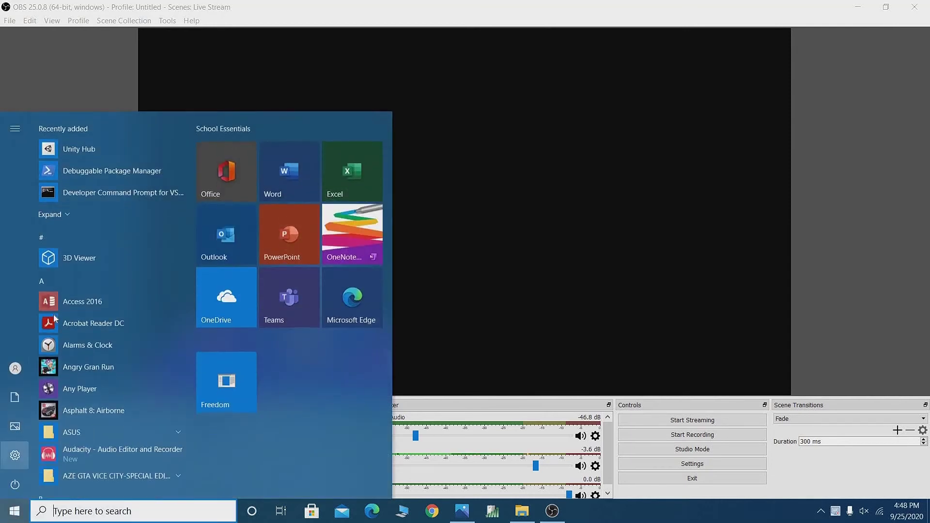
left_click(89, 369)
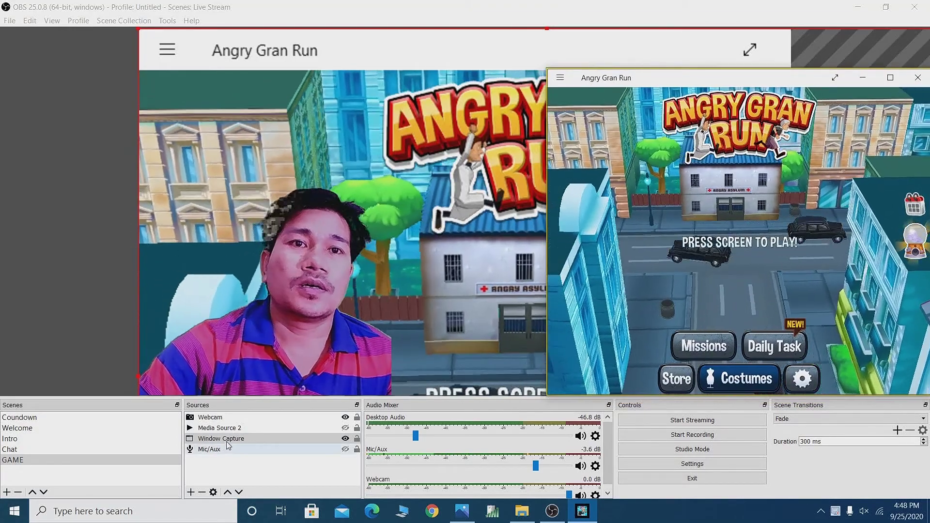
right_click(230, 439)
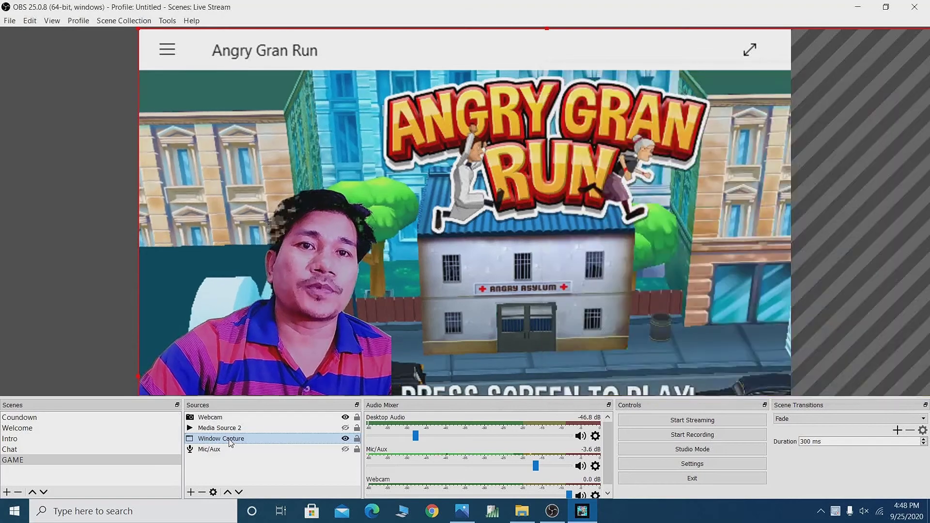
left_click(274, 429)
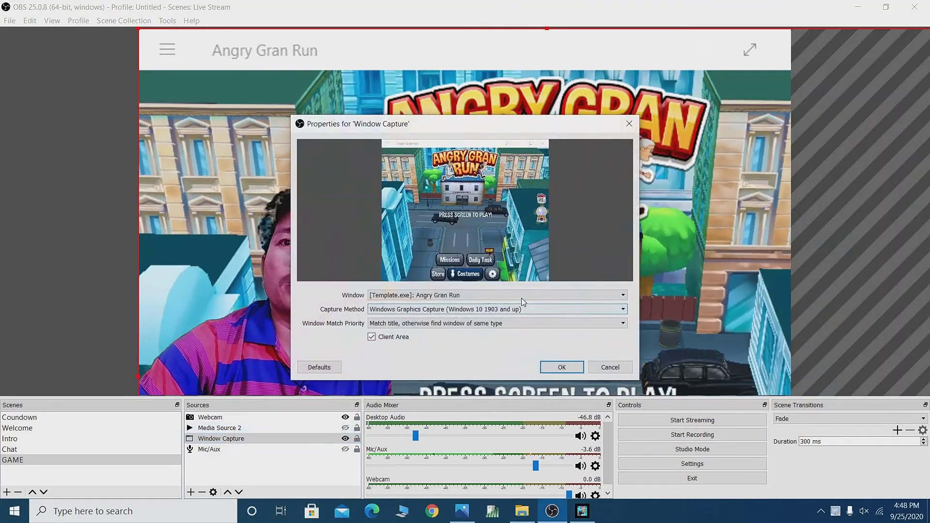
left_click(522, 296)
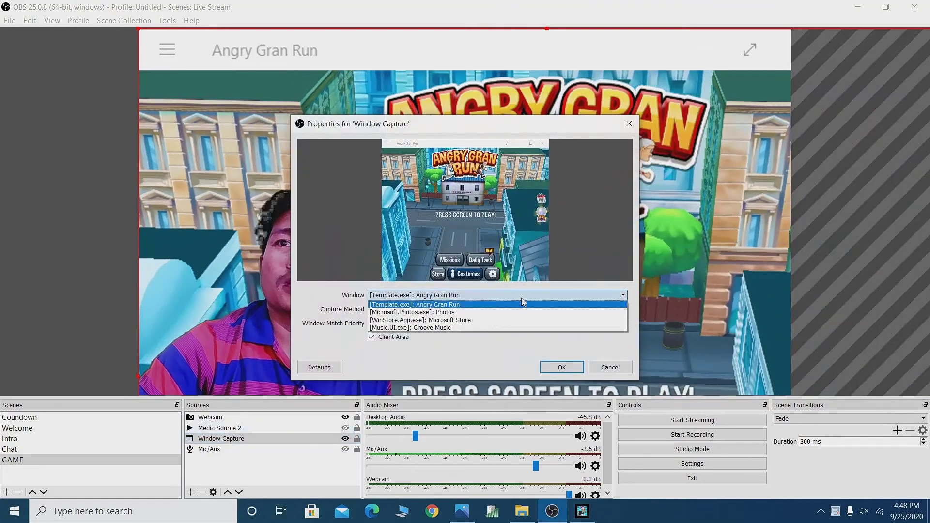
left_click(456, 305)
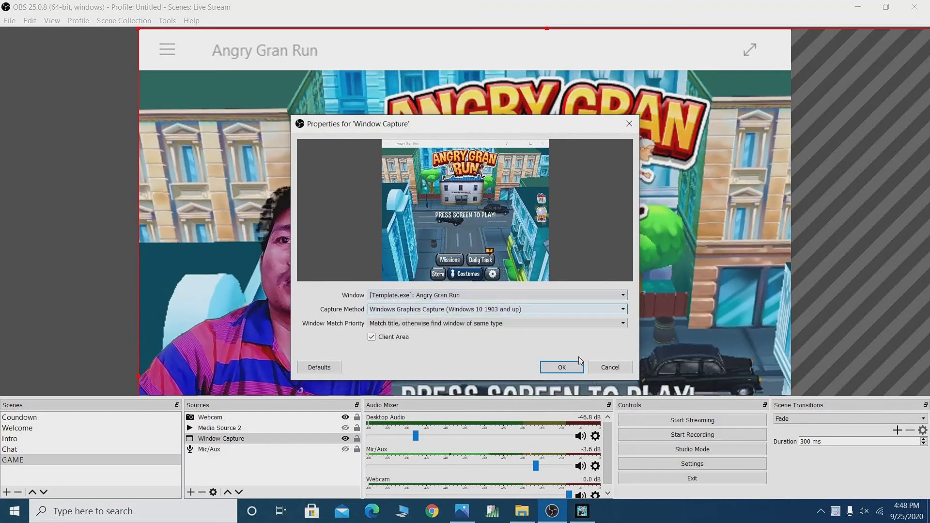
left_click(569, 367)
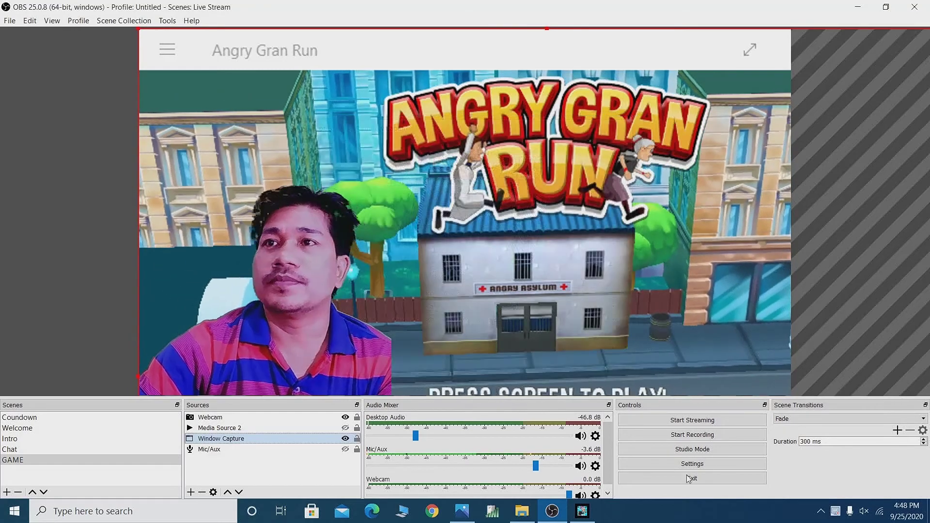
Bring up the Angry Gran Run window, start a run to check the capture in OBS, and close the game
left_click(582, 511)
left_click_drag(792, 76, 765, 60)
left_click(720, 254)
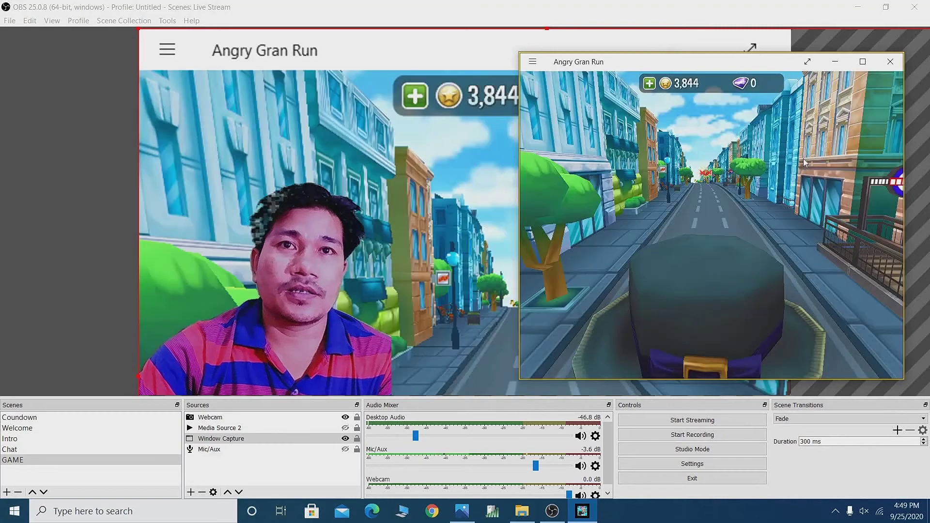
left_click(891, 63)
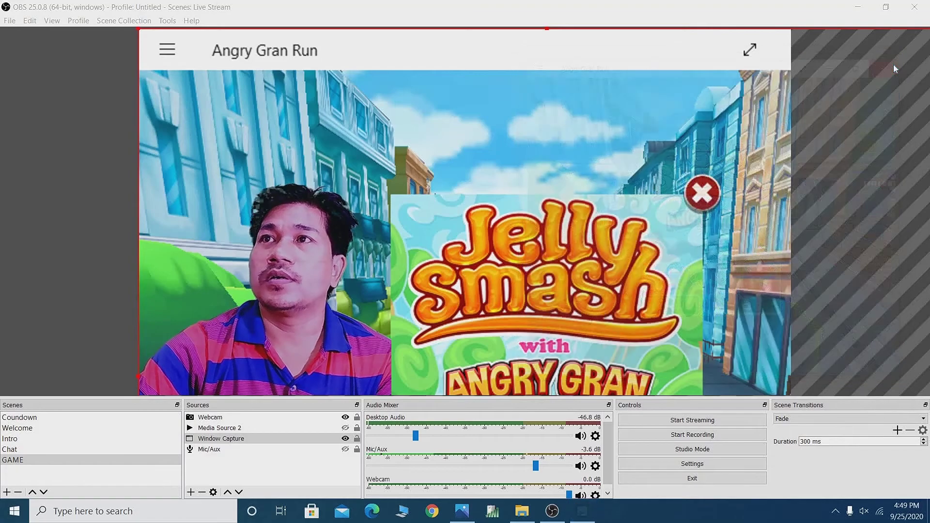